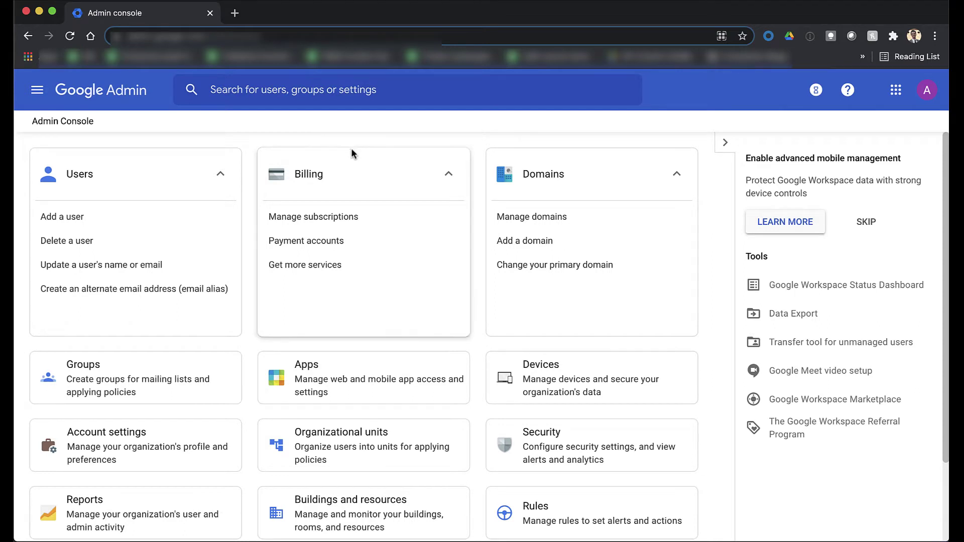
Go to Devices > Settings > Third-party integrations, where Lookout is the Security and MDM partner
left_click(502, 392)
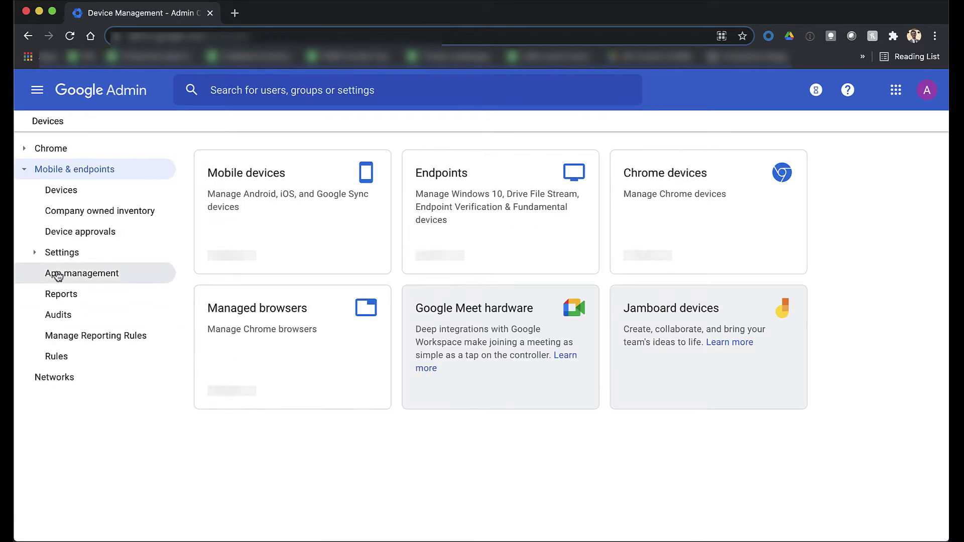
left_click(53, 257)
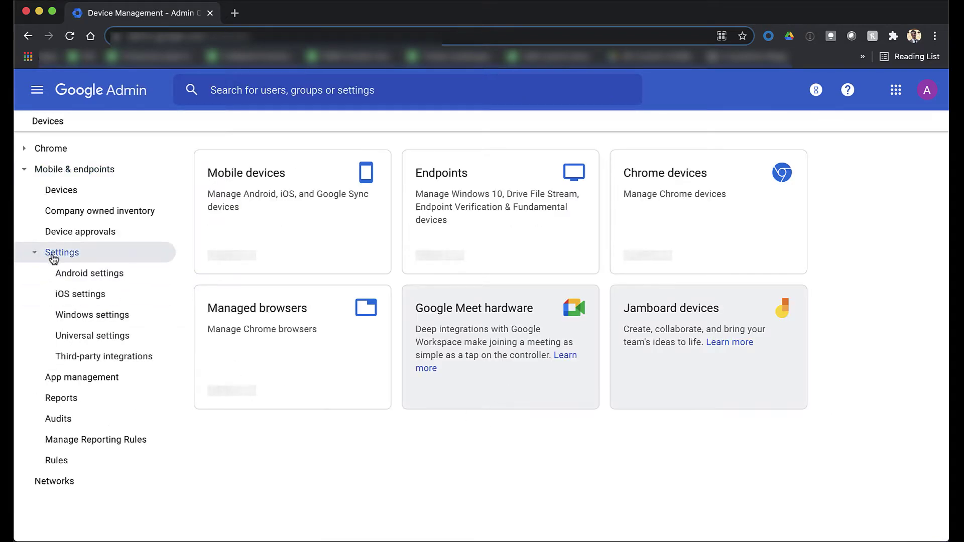
left_click(116, 357)
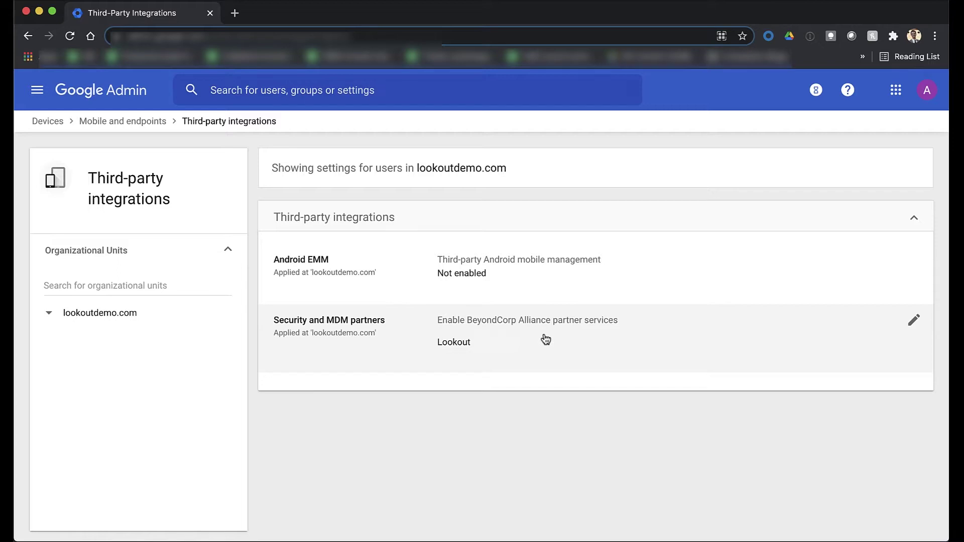
left_click(38, 94)
Review the two Context-Aware Access levels, including the Lookout Mobile Security Access Policy
mouse_move(116, 291)
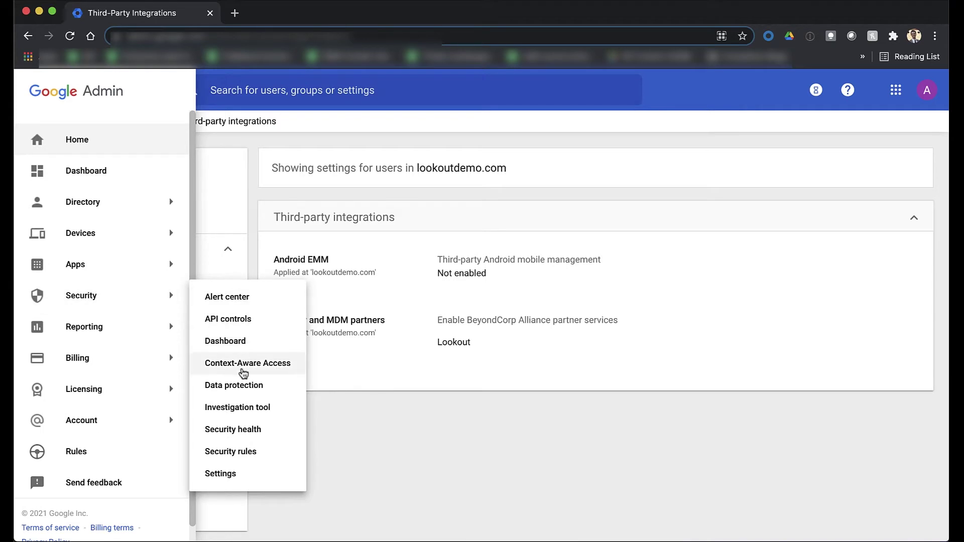
left_click(243, 370)
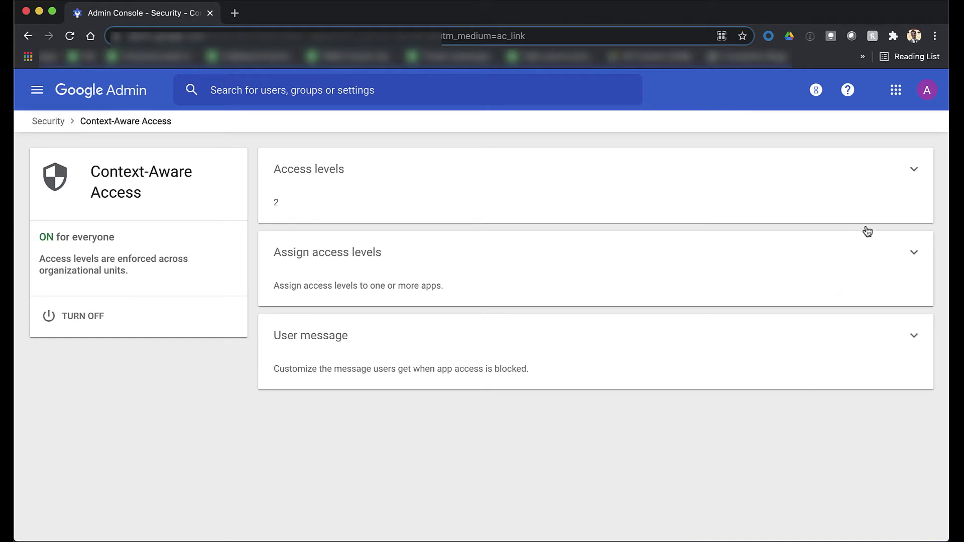
left_click(913, 175)
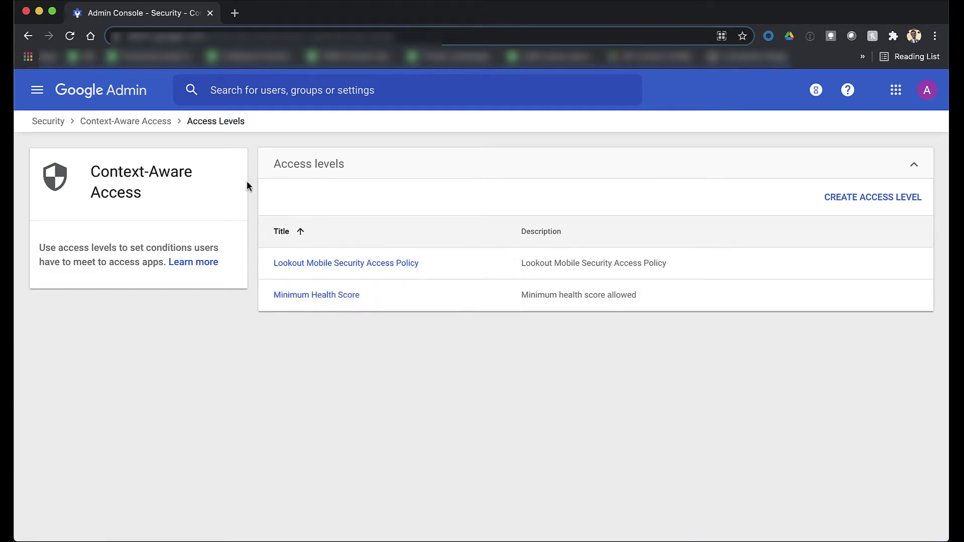
left_click(160, 123)
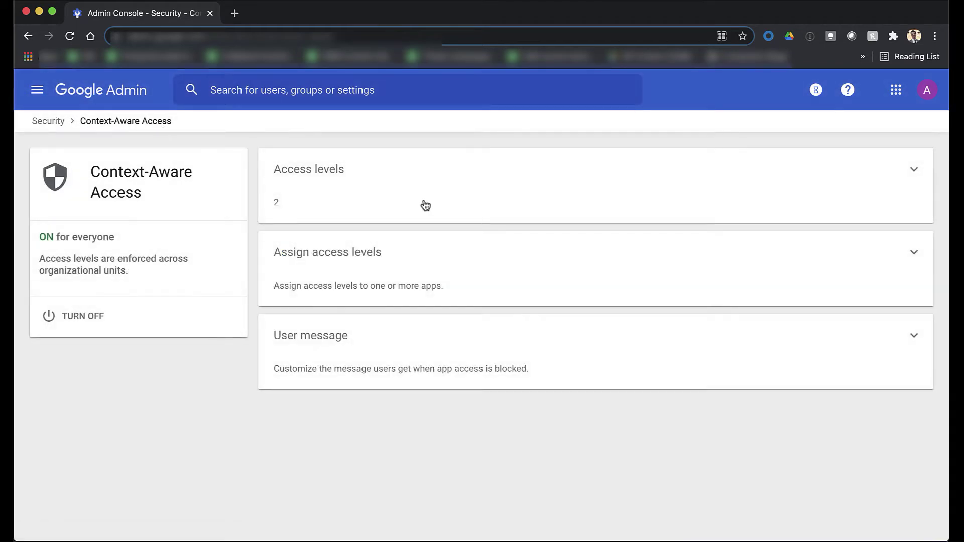
left_click(912, 254)
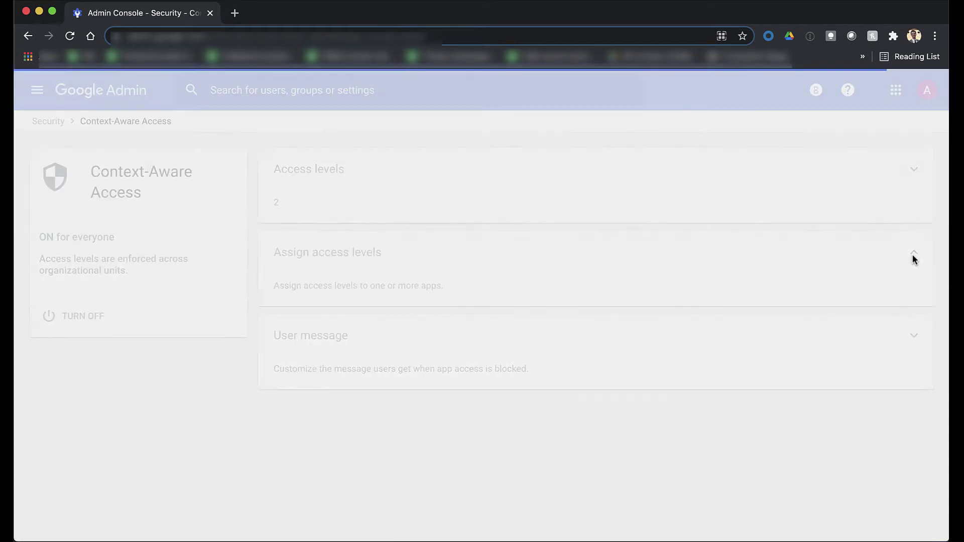
scroll(480, 370, "down", 2)
scroll(489, 399, "down", 1)
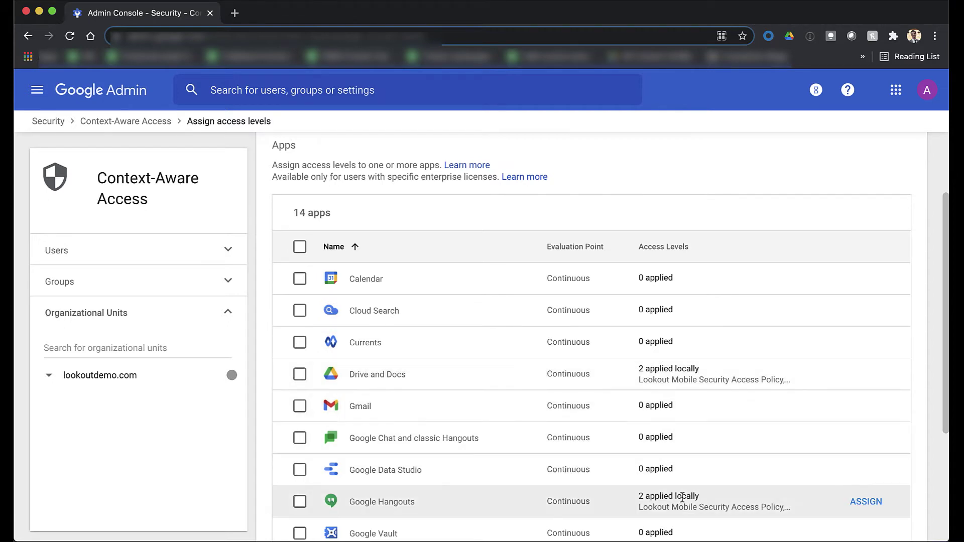
left_click(300, 438)
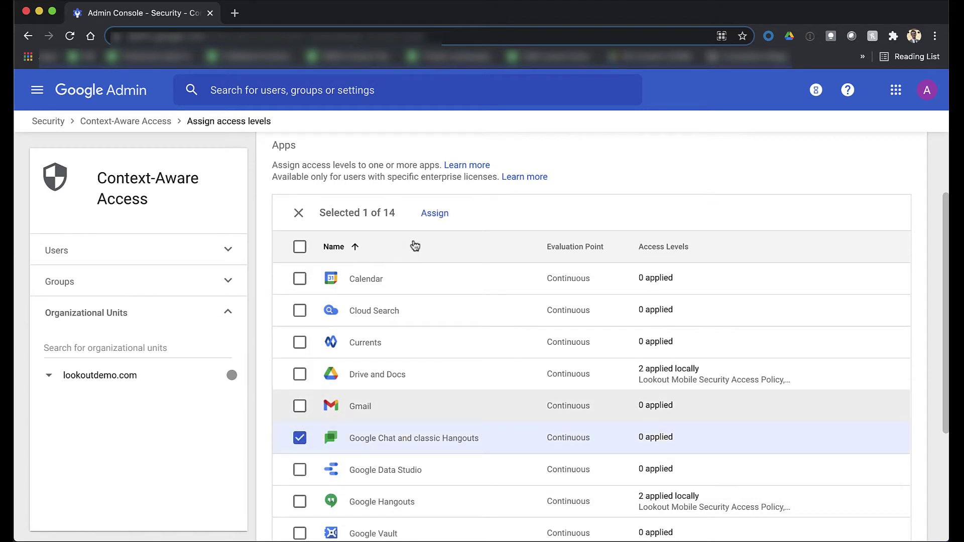
left_click(300, 344)
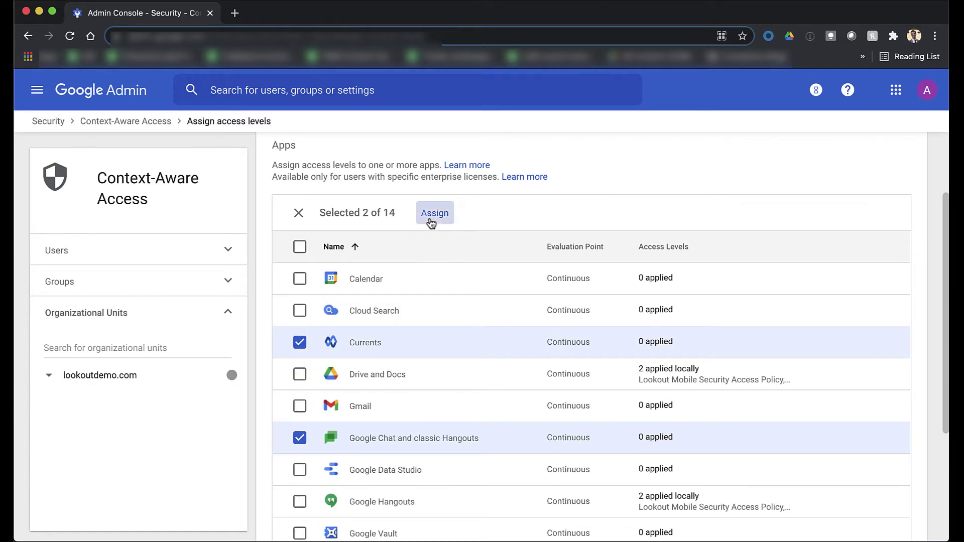
left_click(432, 215)
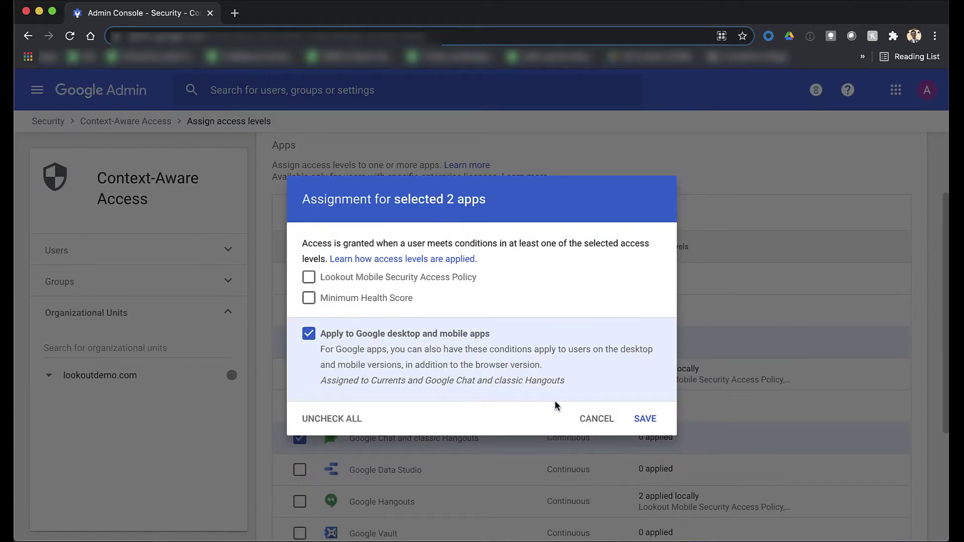
left_click(585, 418)
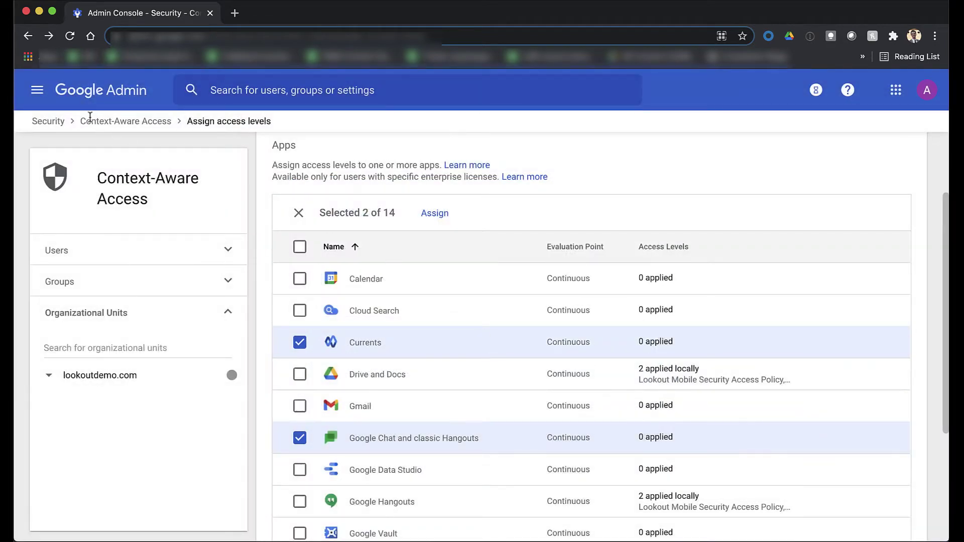
Show the User message displayed when the Lookout Mobile Security policy blocks an app
left_click(85, 123)
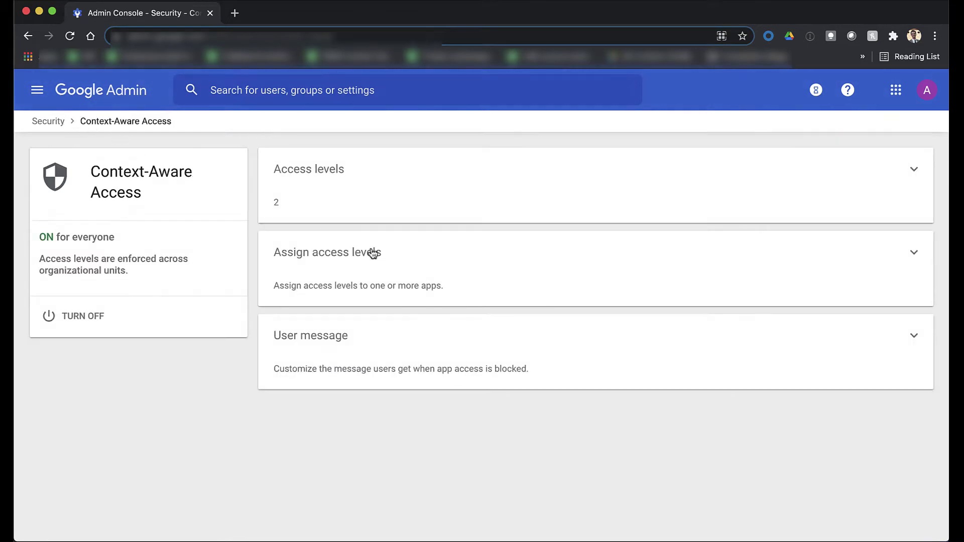
left_click(914, 335)
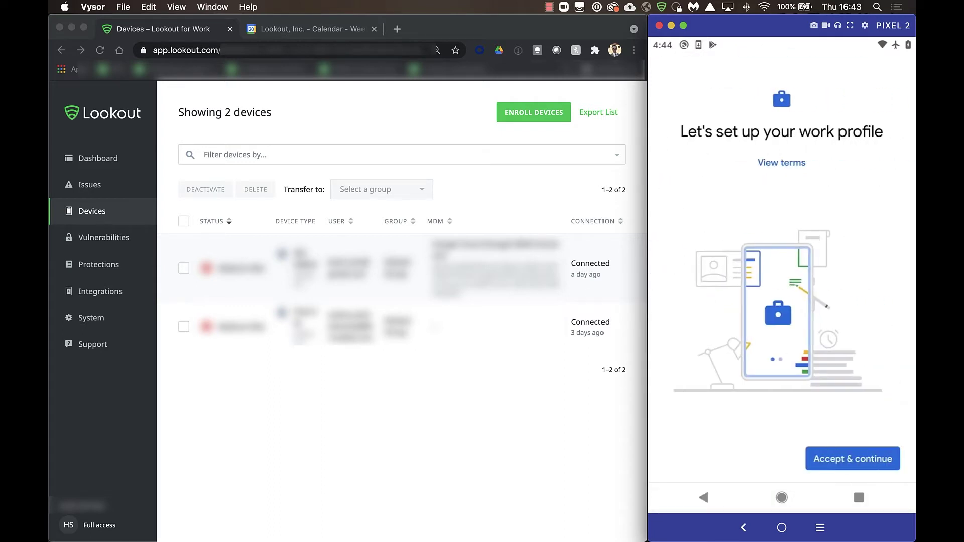
Accept the phone's work profile setup and install the work apps, including Lookout for Work
left_click(853, 459)
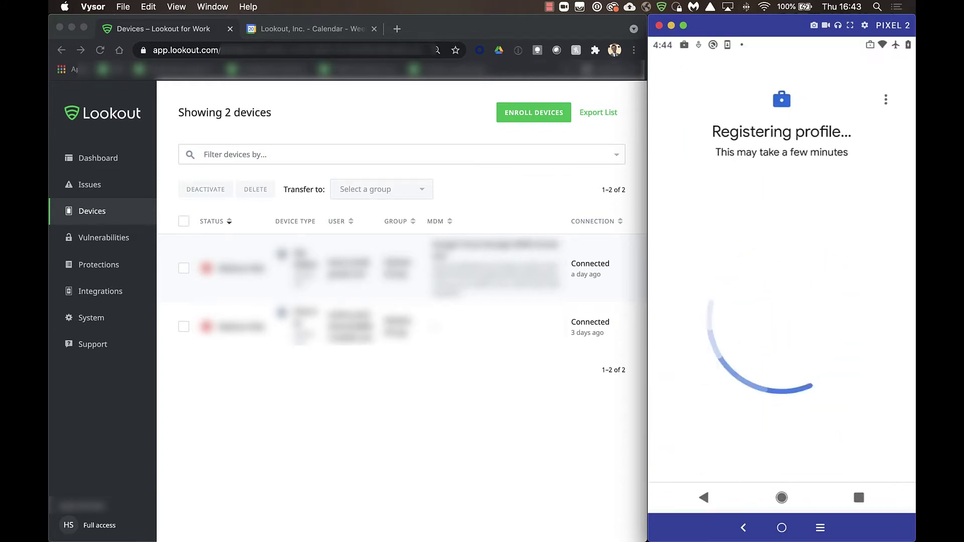
left_click(713, 266)
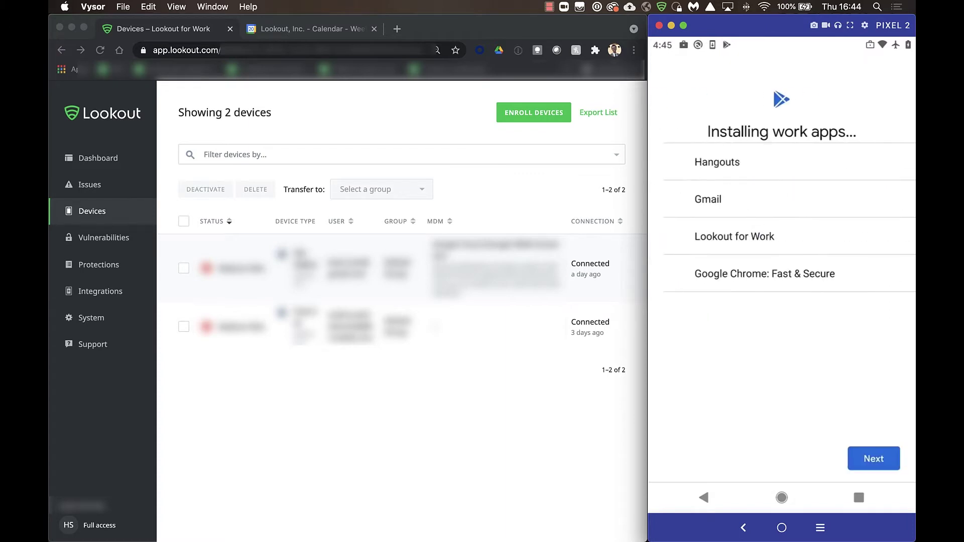
Continue past the work app installation and allow Lookout for Work access to the Google account
left_click(874, 459)
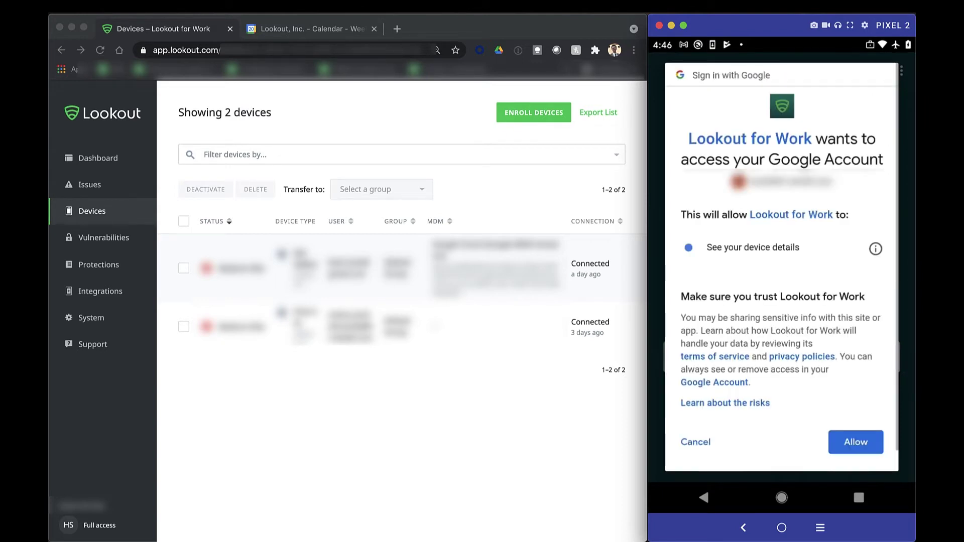
left_click(856, 442)
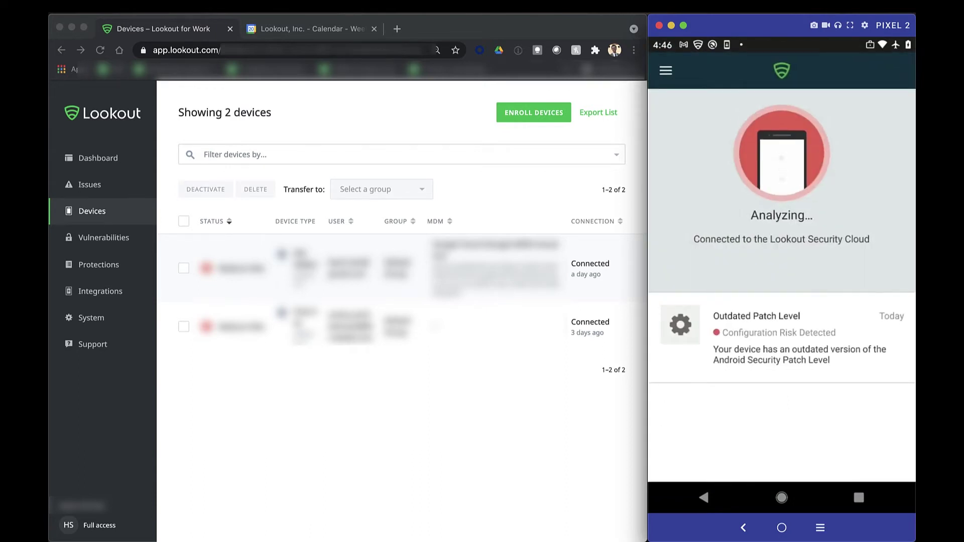
Open the Lookout Mobile Endpoint Security Dashboard, showing zero active issues
left_click(117, 159)
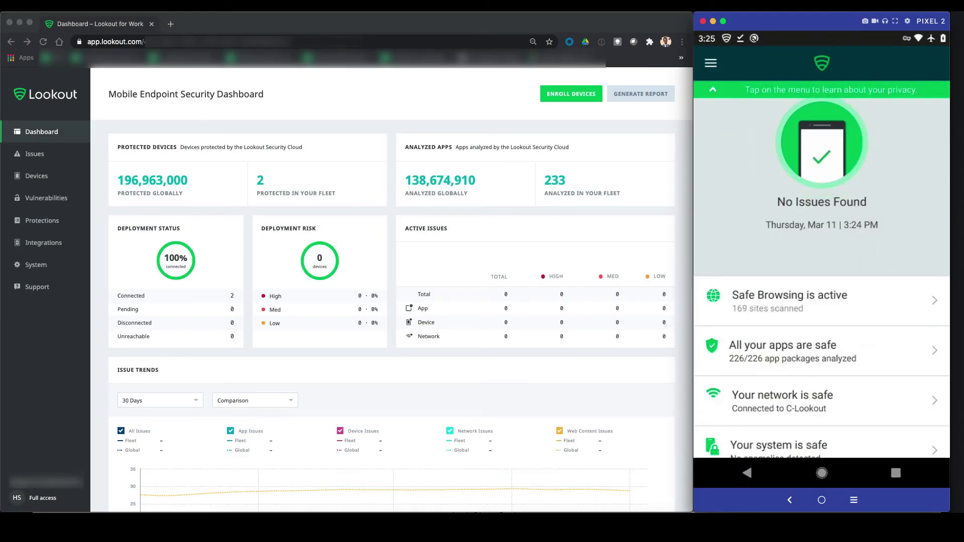
Launch Google Docs on the phone and create a new document containing 'What a great demo!!'
left_click(822, 473)
left_click_drag(822, 412, 822, 201)
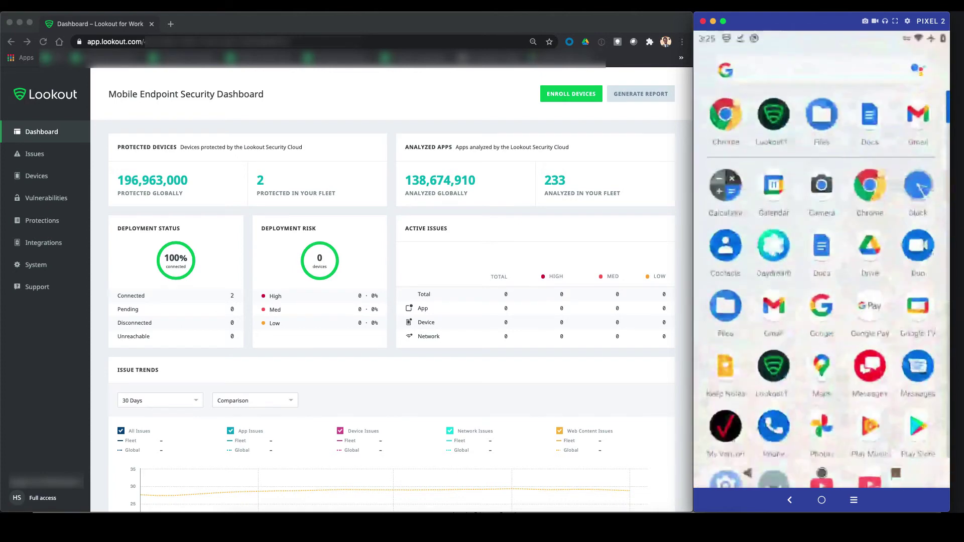
left_click(822, 245)
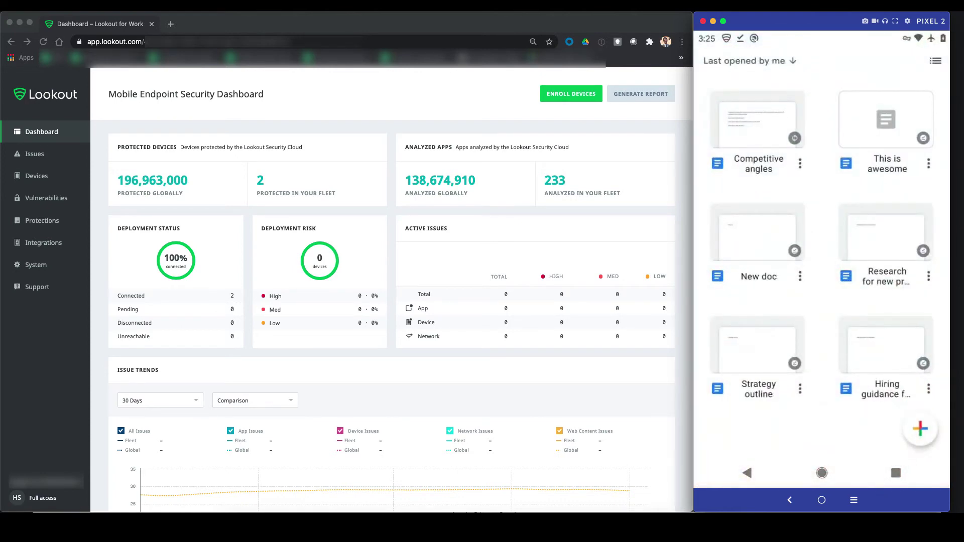
left_click(920, 428)
left_click(920, 428)
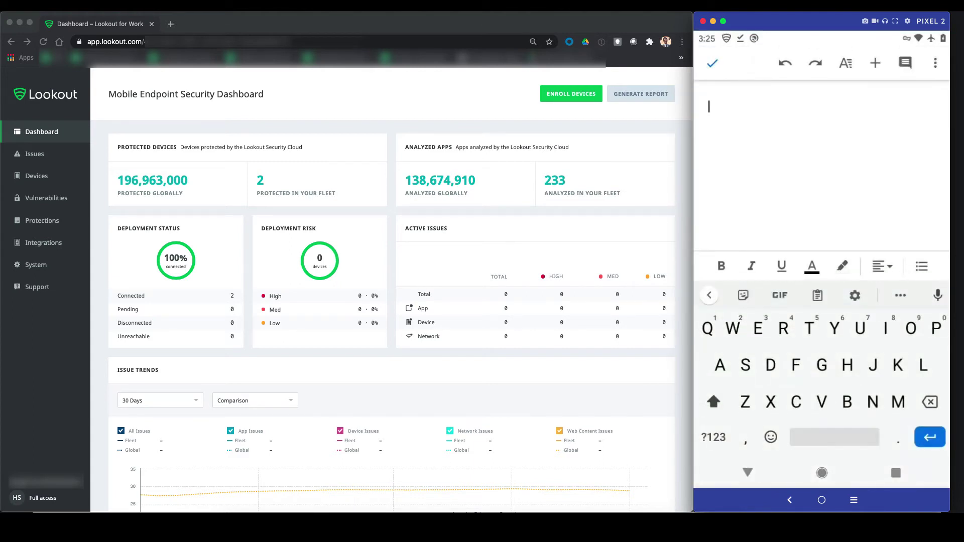
type("What a ")
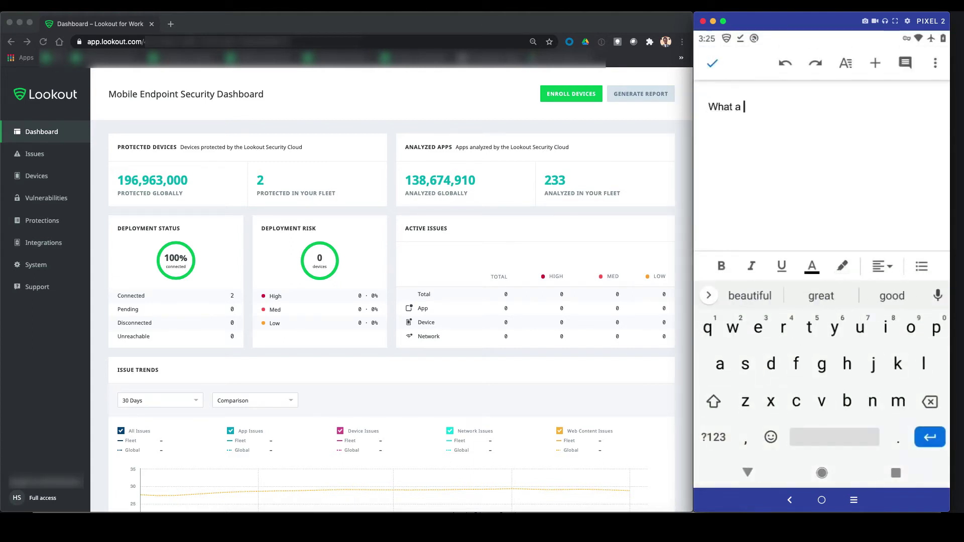
type("great de")
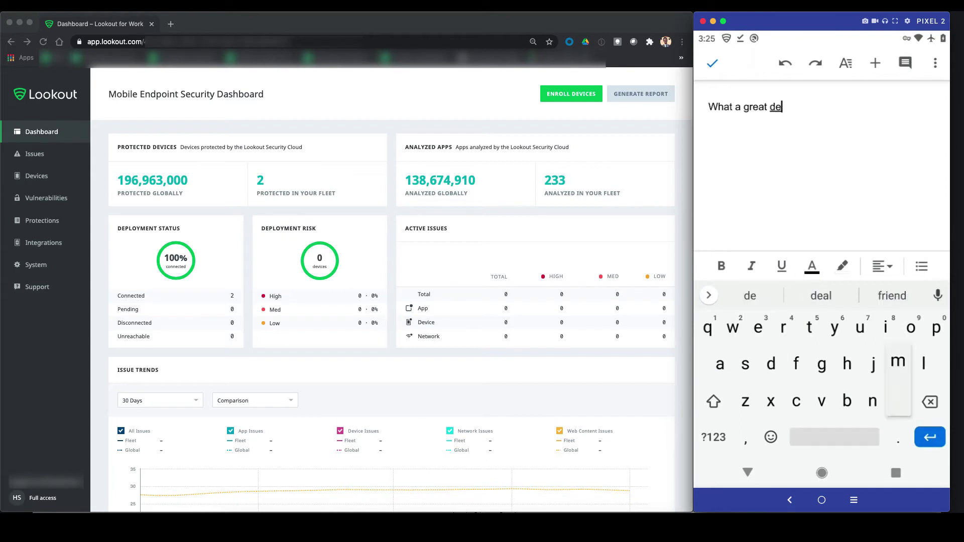
type("mo")
left_click(714, 437)
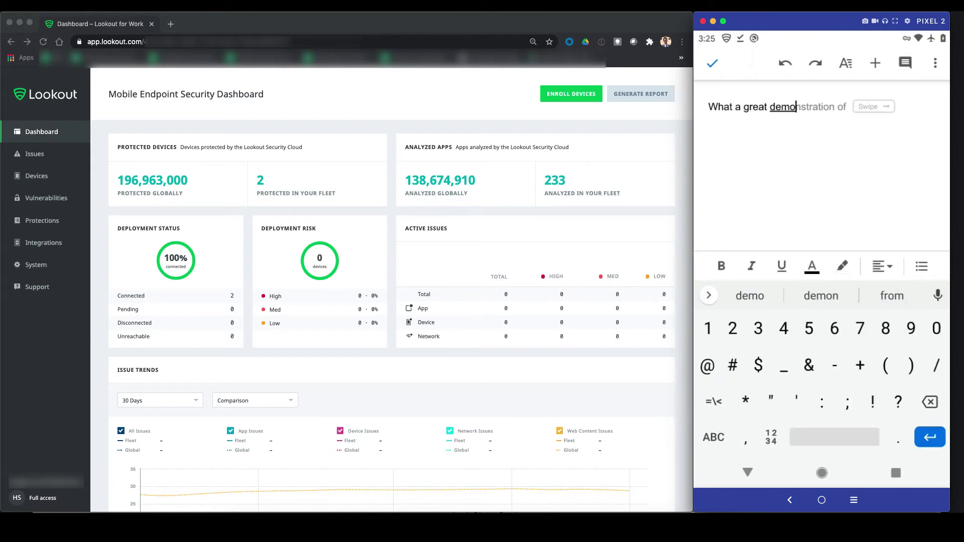
type("!!")
key("Return")
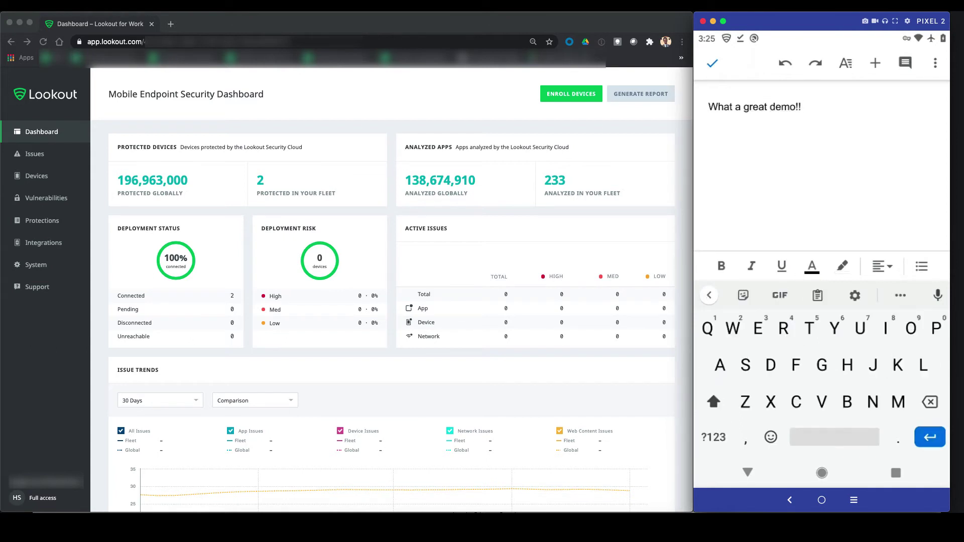
Title the document 'What a great demo' and return to the phone's home screen
left_click(713, 62)
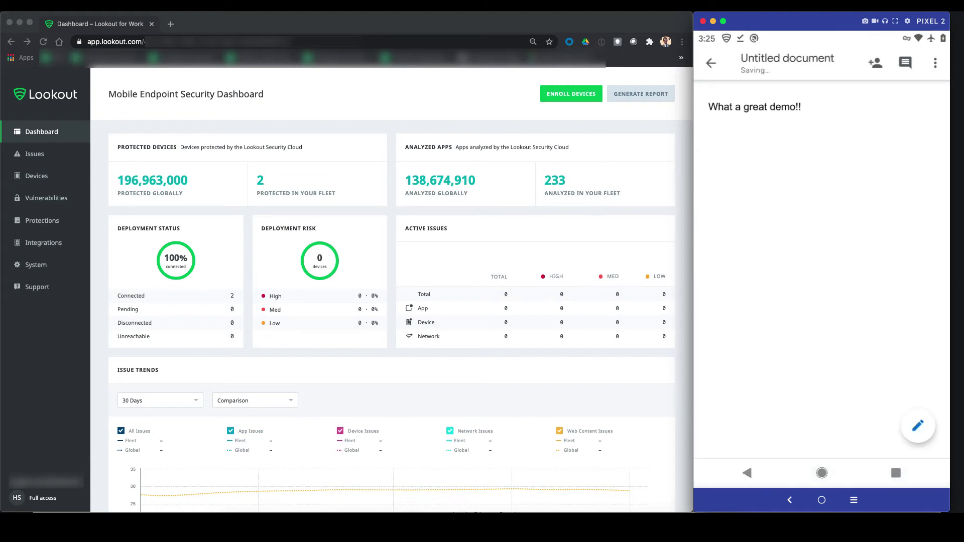
left_click(788, 58)
key("Return")
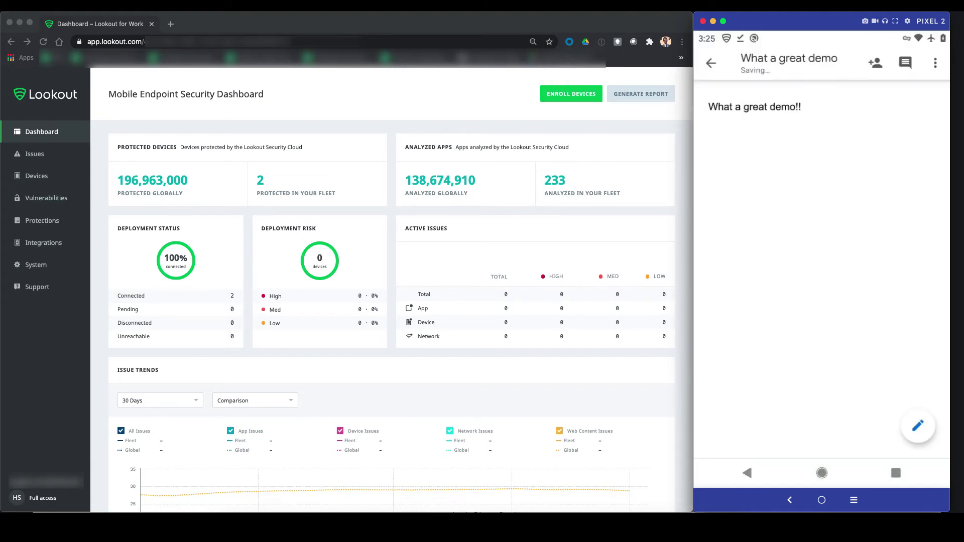
left_click(711, 63)
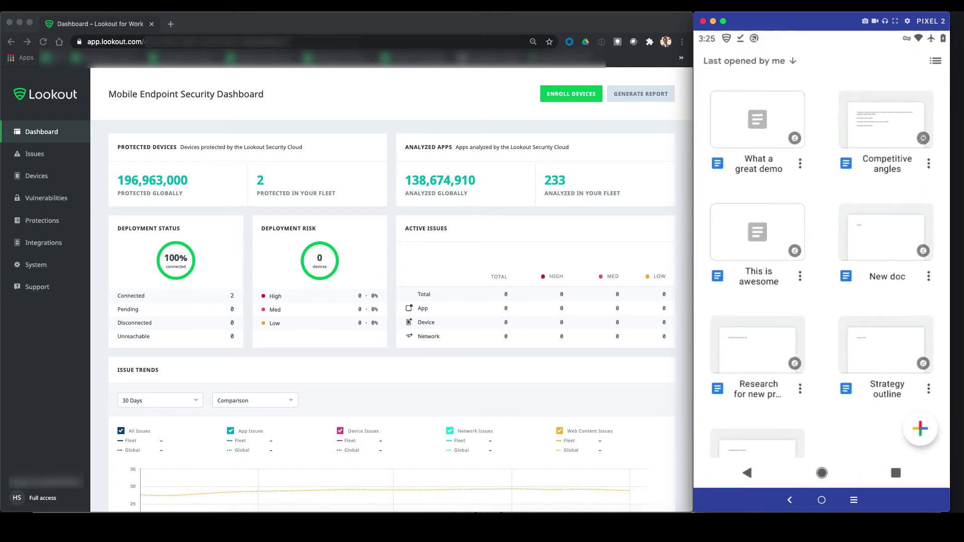
left_click(861, 150)
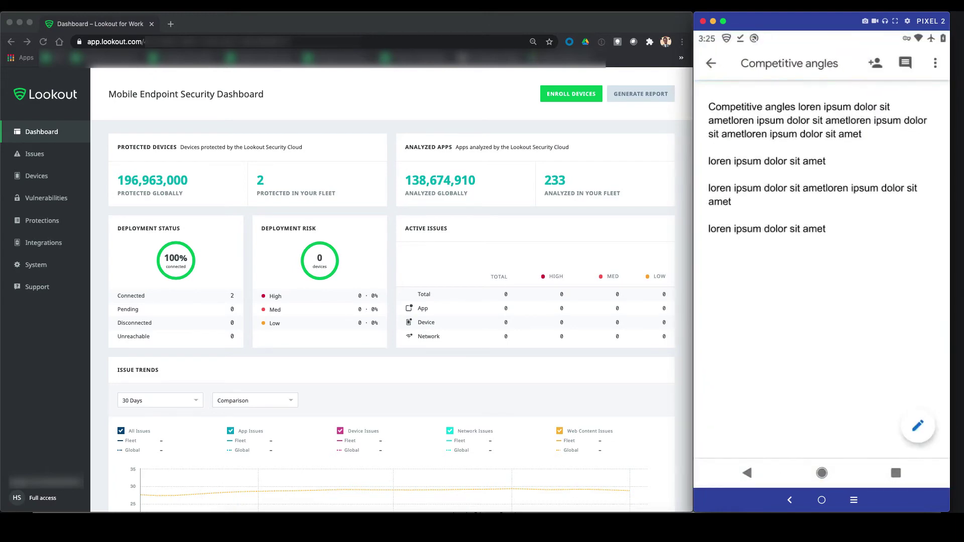
left_click(747, 473)
left_click(821, 473)
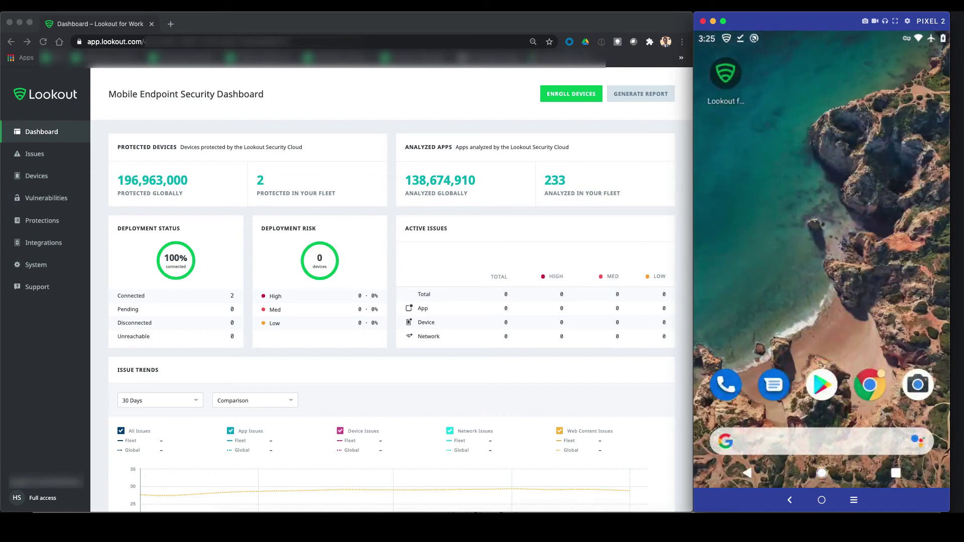
Open the 'Cool new app' email in Gmail and download the Art Filter APK from its link
left_click_drag(821, 426, 822, 201)
left_click(918, 93)
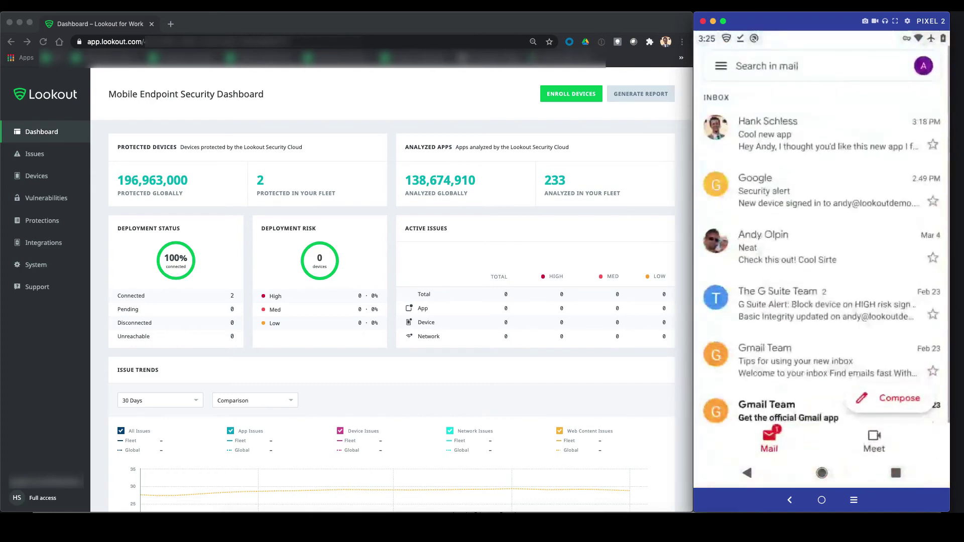
left_click(814, 132)
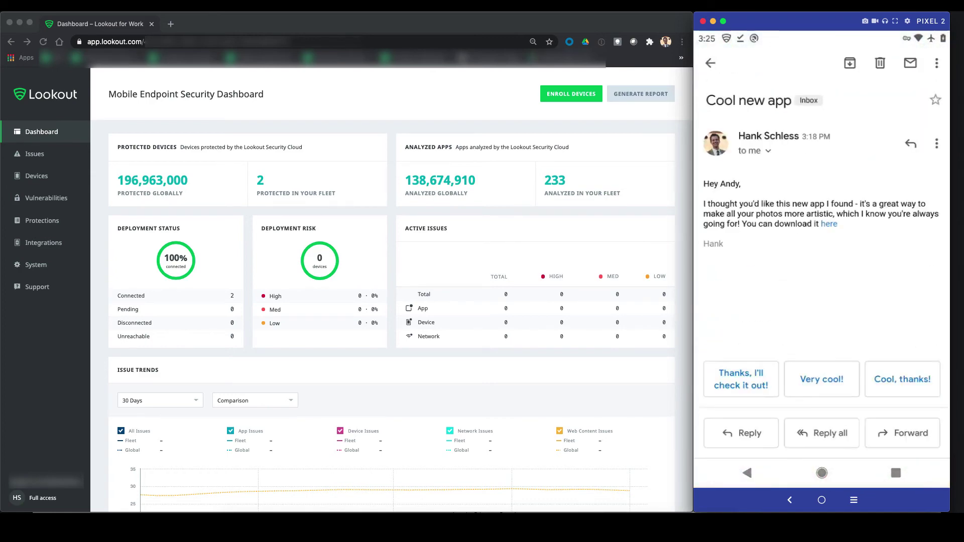
left_click(829, 224)
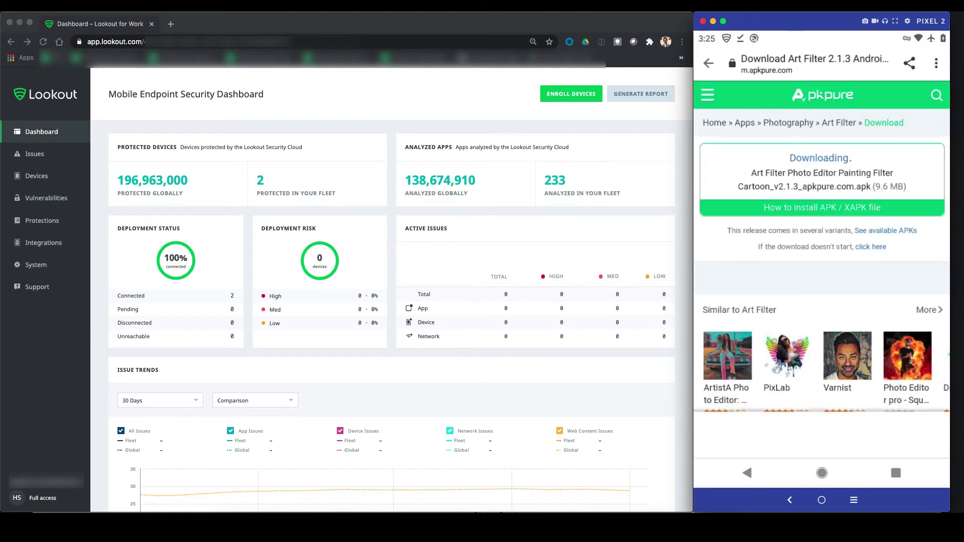
left_click(904, 433)
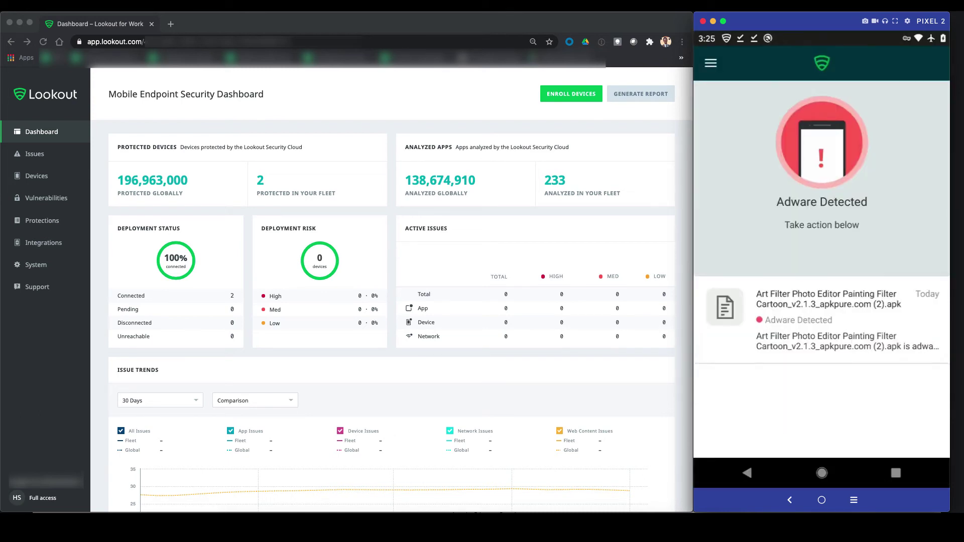
Reload the Lookout dashboard and open Issues, where the Art Filter adware shows as high risk
left_click(44, 43)
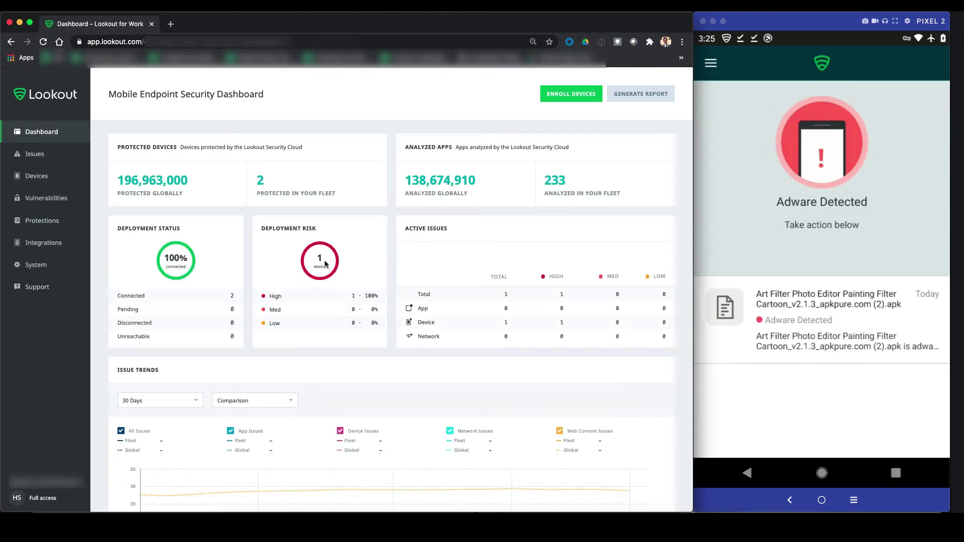
left_click(38, 158)
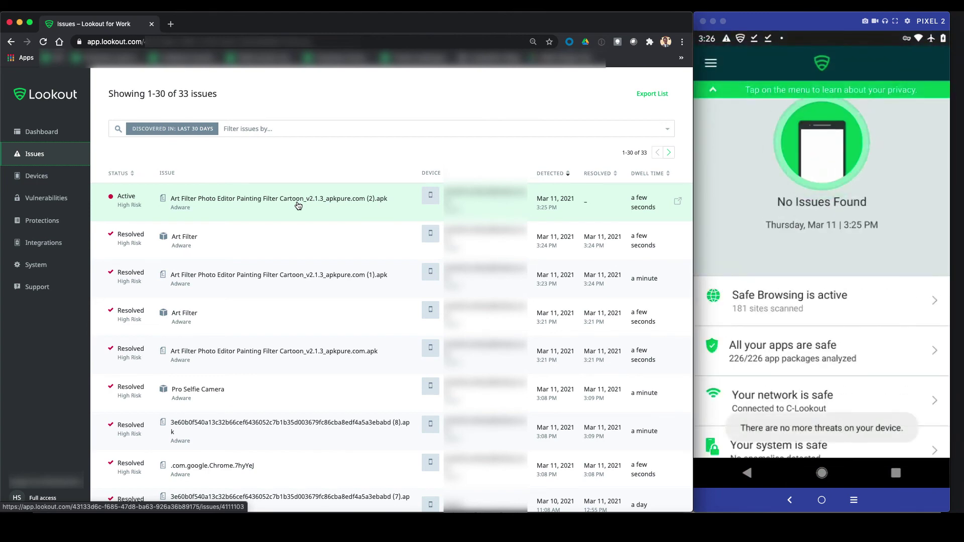
Reload Issues to see the Art Filter adware marked Resolved, then return to the Dashboard
left_click(44, 43)
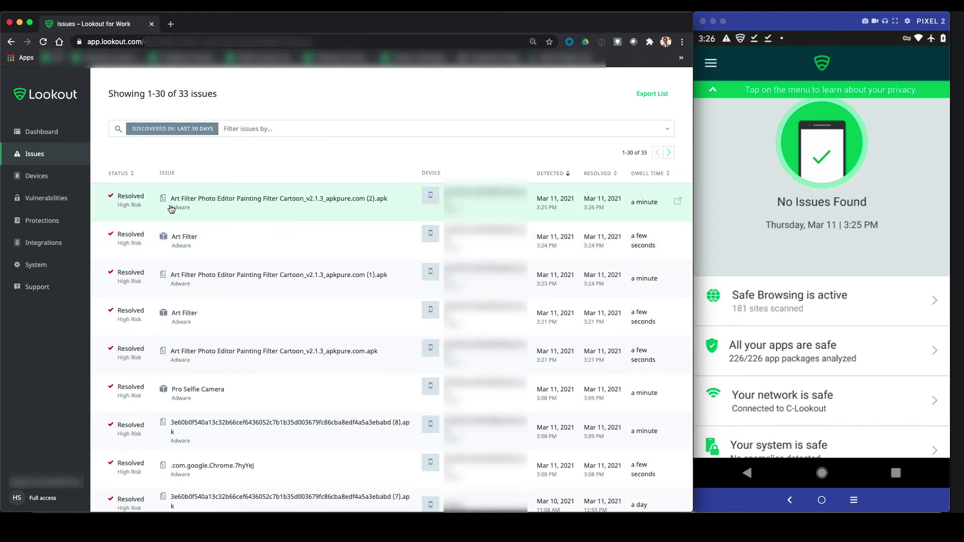
left_click(42, 131)
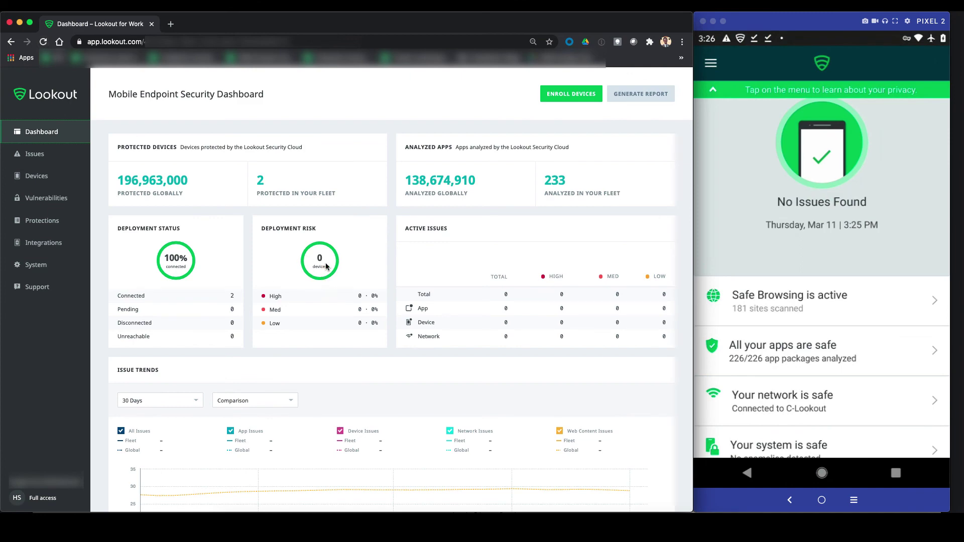